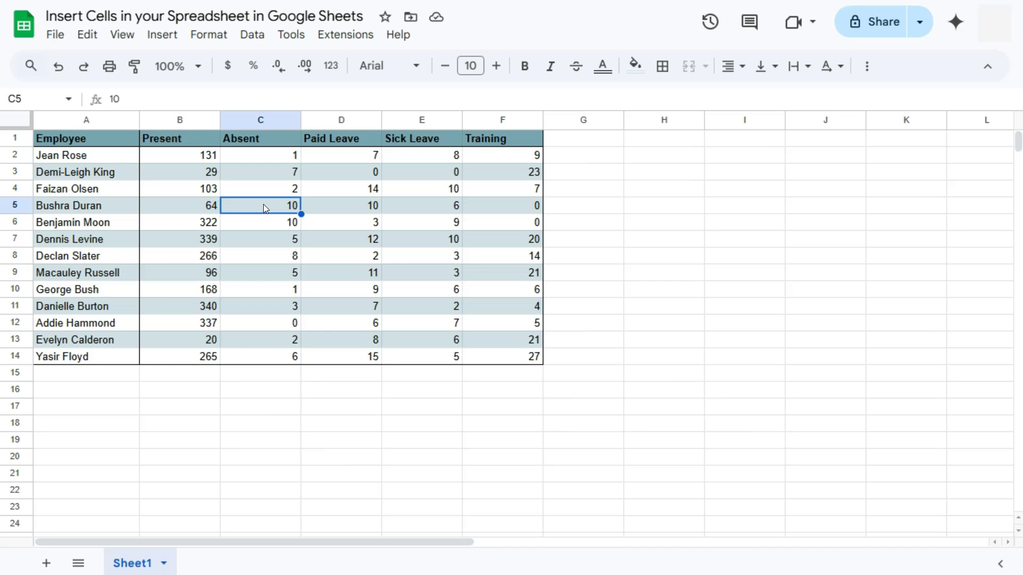
{"action": "left_click", "coordinate": [258, 212]}
{"action": "right_click", "coordinate": [263, 206]}
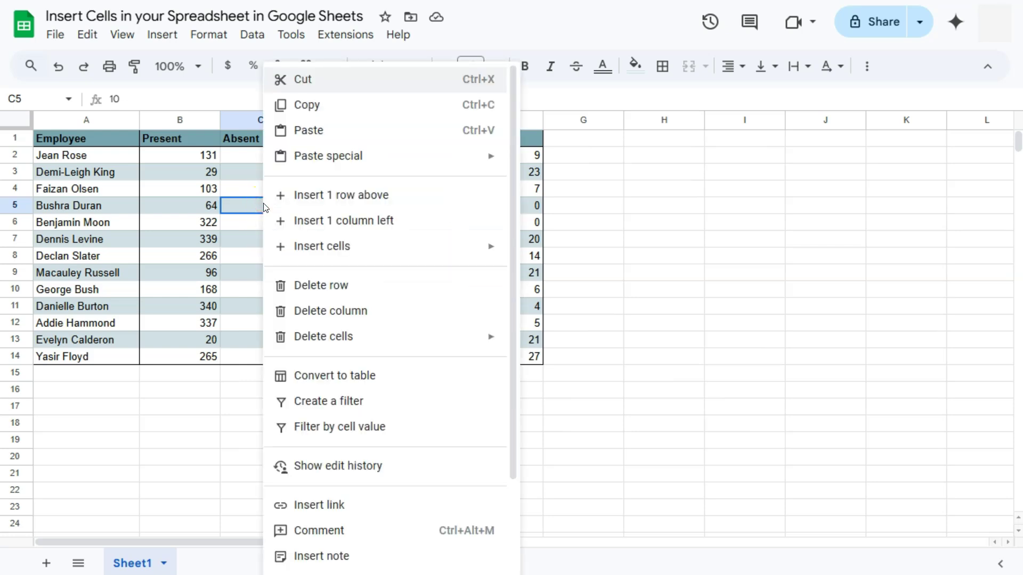
{"action": "mouse_move", "coordinate": [322, 246]}
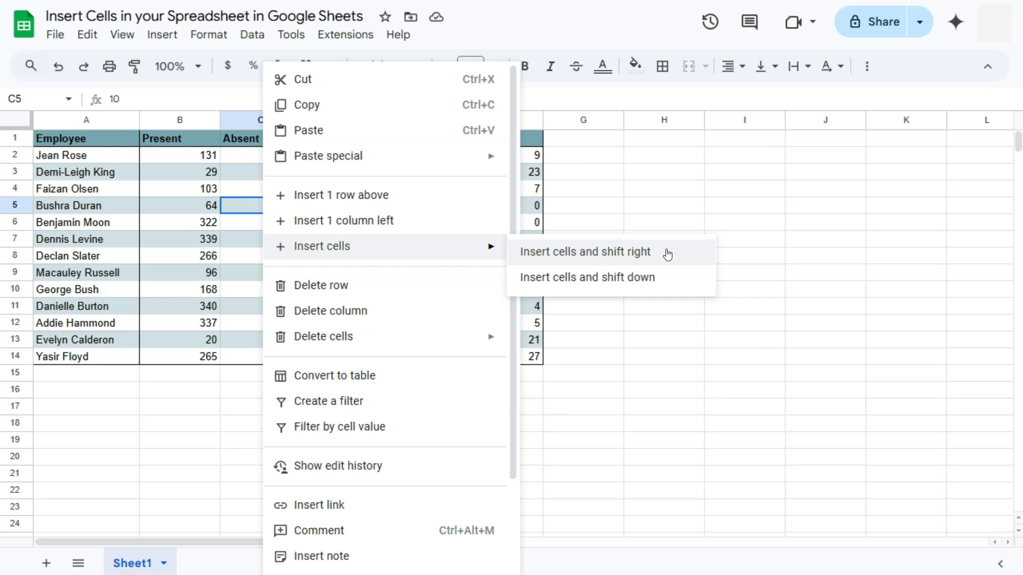
{"action": "left_click", "coordinate": [668, 254]}
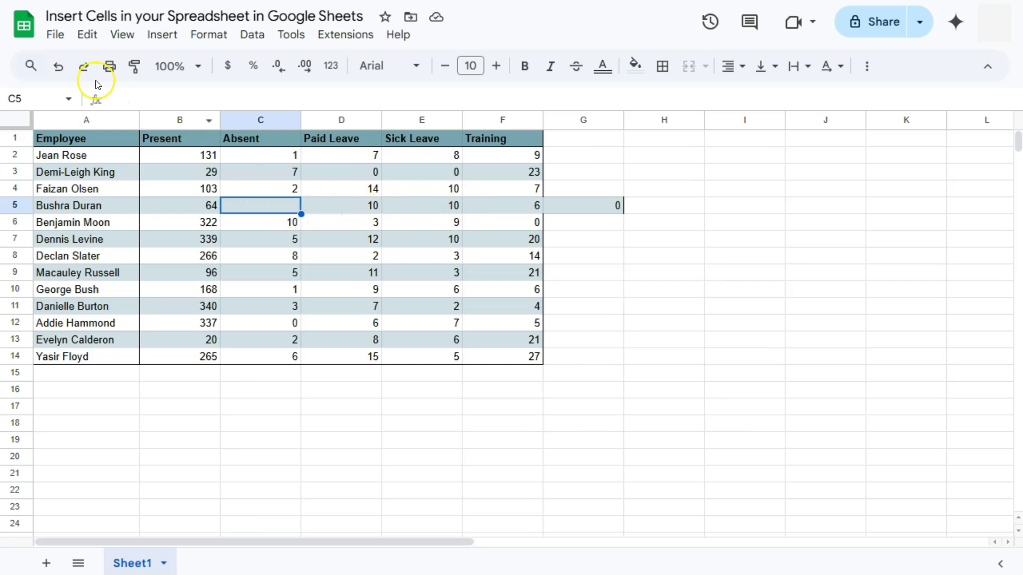
Undo, then insert blank cells at C5:C7, shifting those three rows right.
{"action": "left_click", "coordinate": [62, 67]}
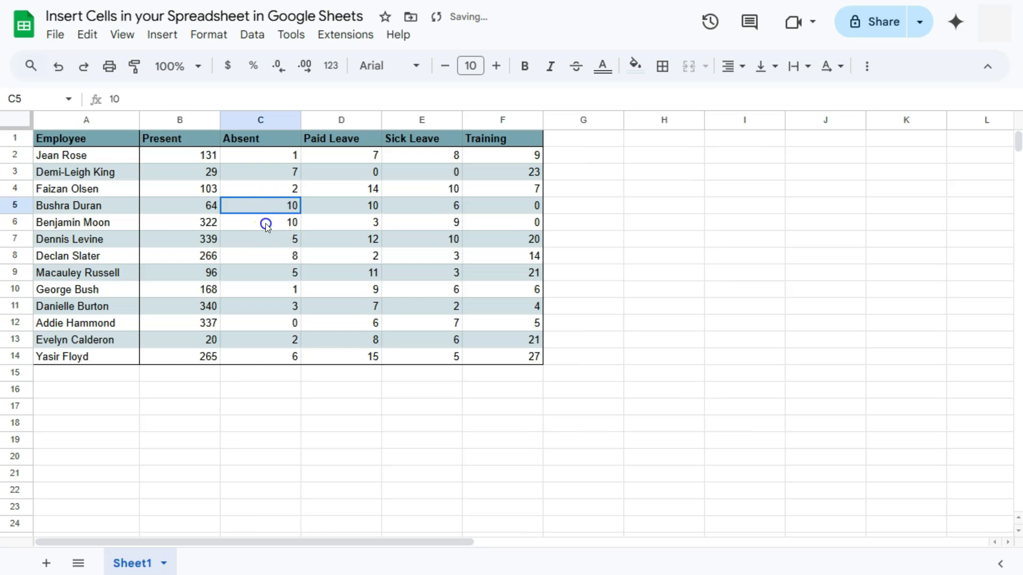
{"action": "left_click_drag", "start_coordinate": [265, 205], "coordinate": [266, 241]}
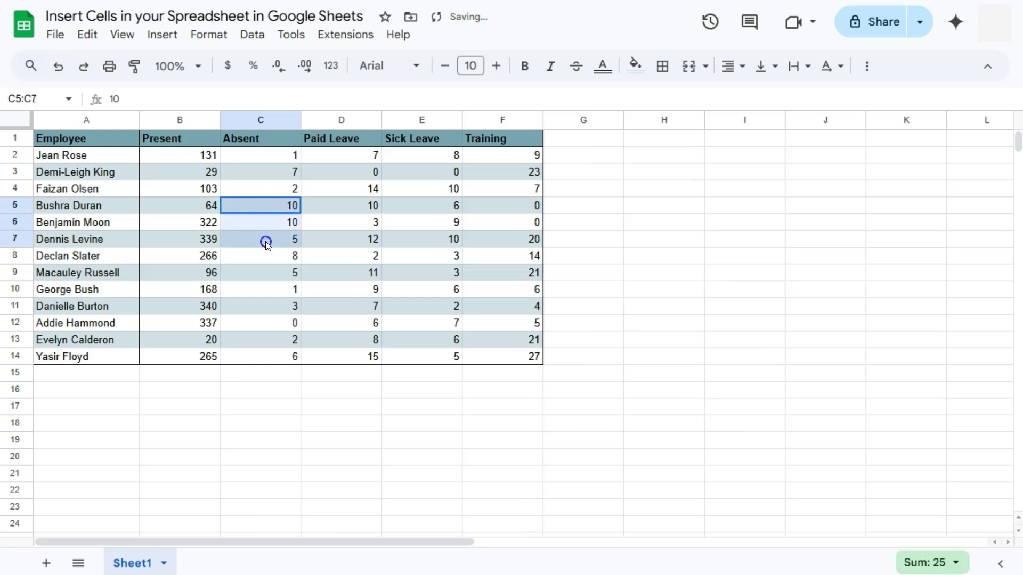
{"action": "right_click", "coordinate": [269, 207]}
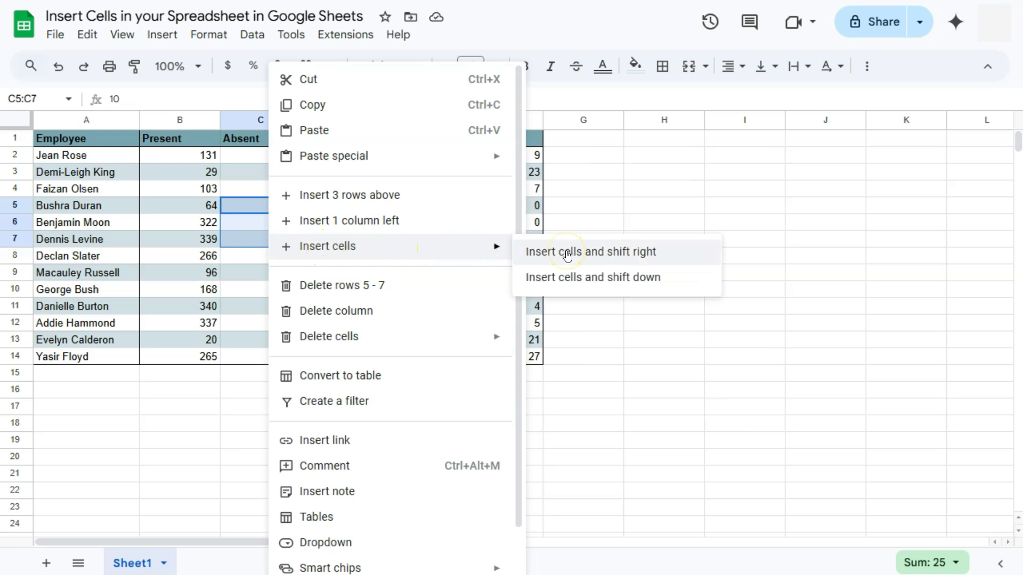
{"action": "left_click", "coordinate": [567, 253]}
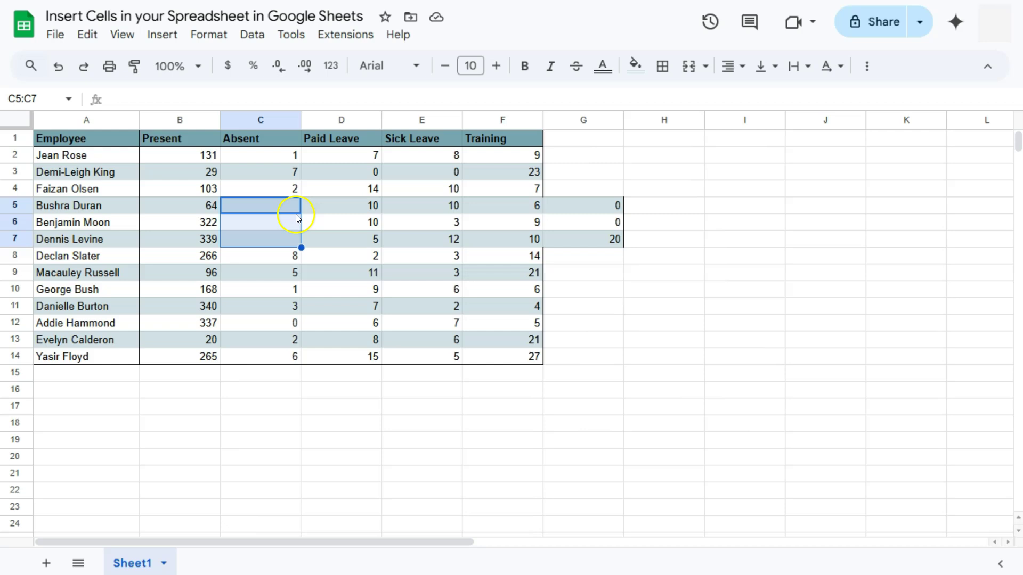
Undo, insert blank cells at C5:C7 shifting down, then undo that too.
{"action": "left_click", "coordinate": [58, 66]}
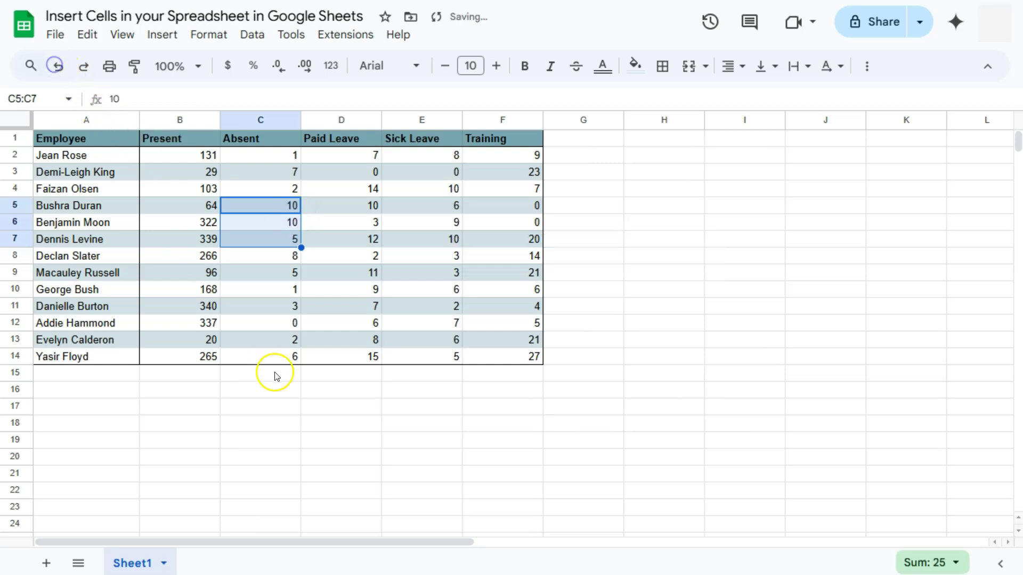
{"action": "right_click", "coordinate": [270, 217]}
{"action": "mouse_move", "coordinate": [344, 247]}
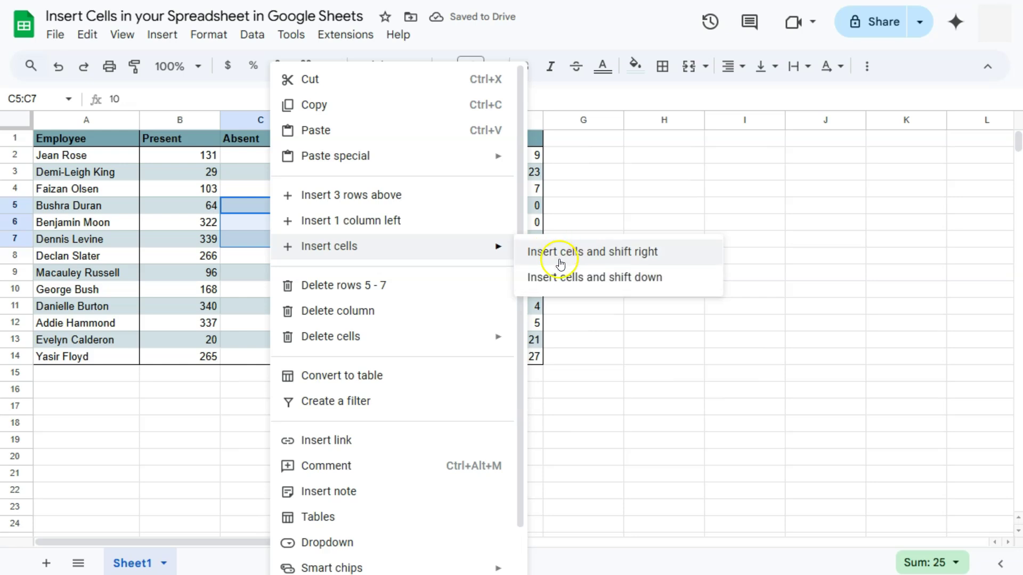
{"action": "left_click", "coordinate": [570, 283]}
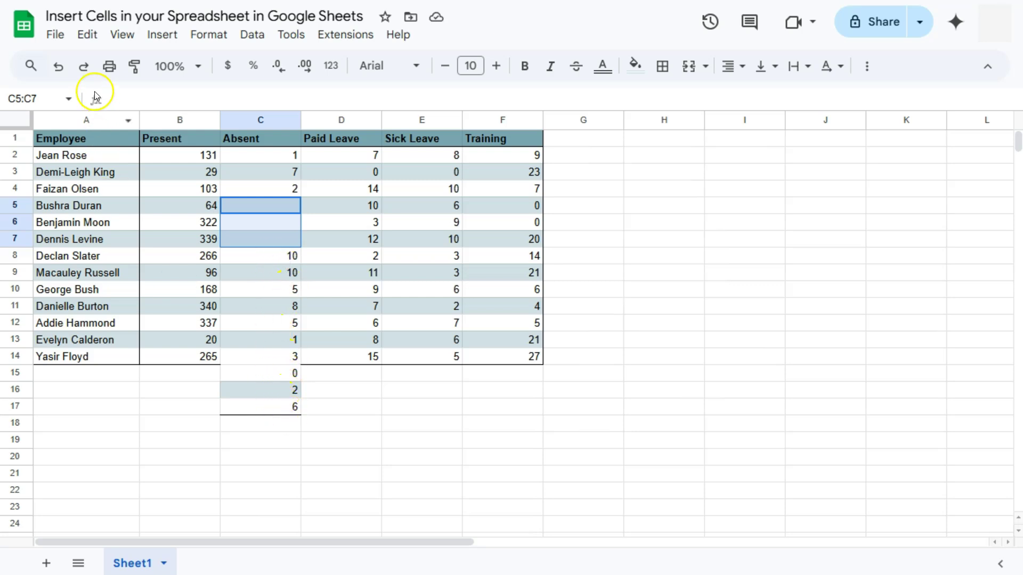
{"action": "left_click", "coordinate": [59, 66]}
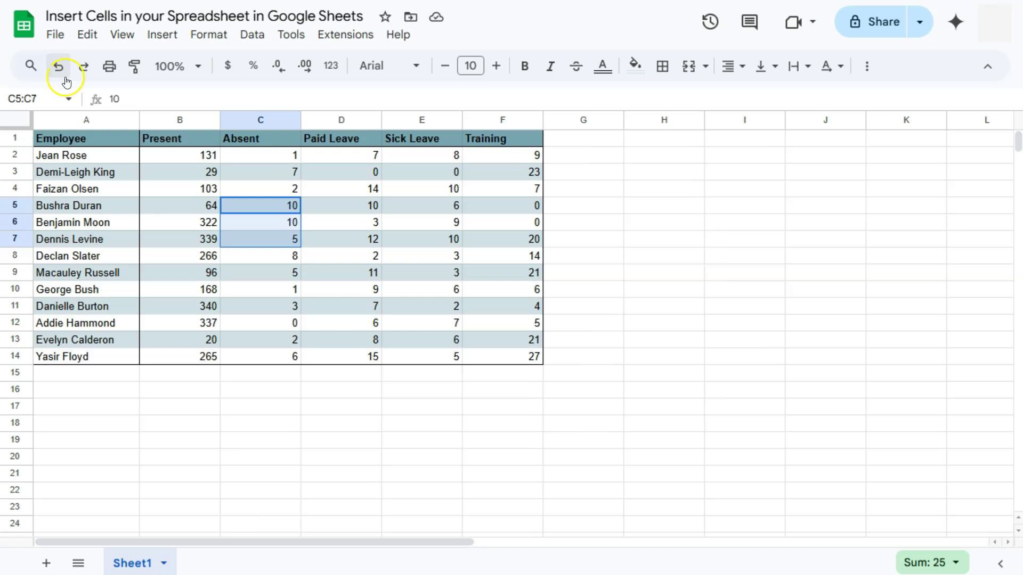
Bring up the context menu for the selected Absent cells C5:C7.
{"action": "right_click", "coordinate": [251, 206]}
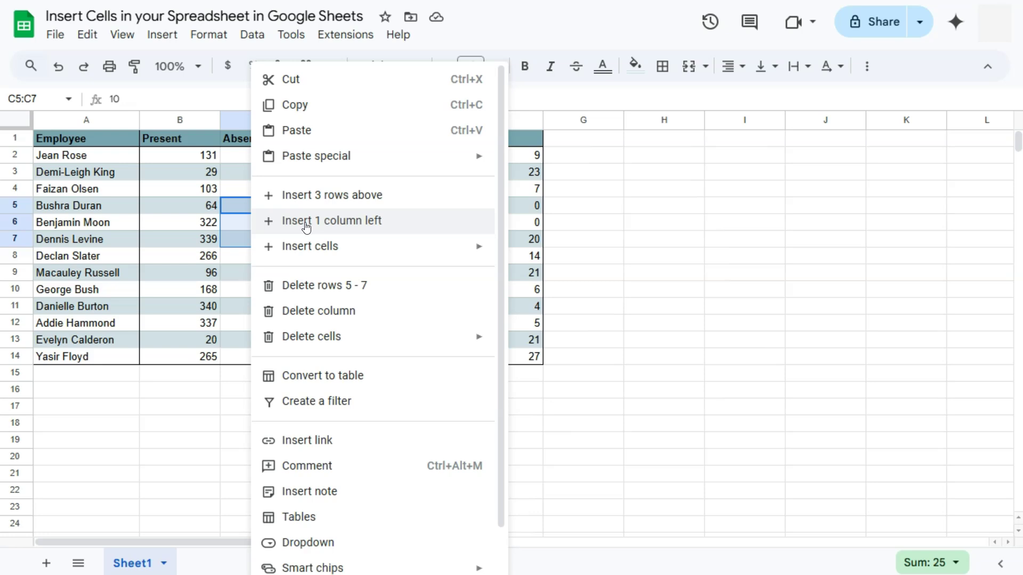
{"action": "left_click", "coordinate": [15, 206]}
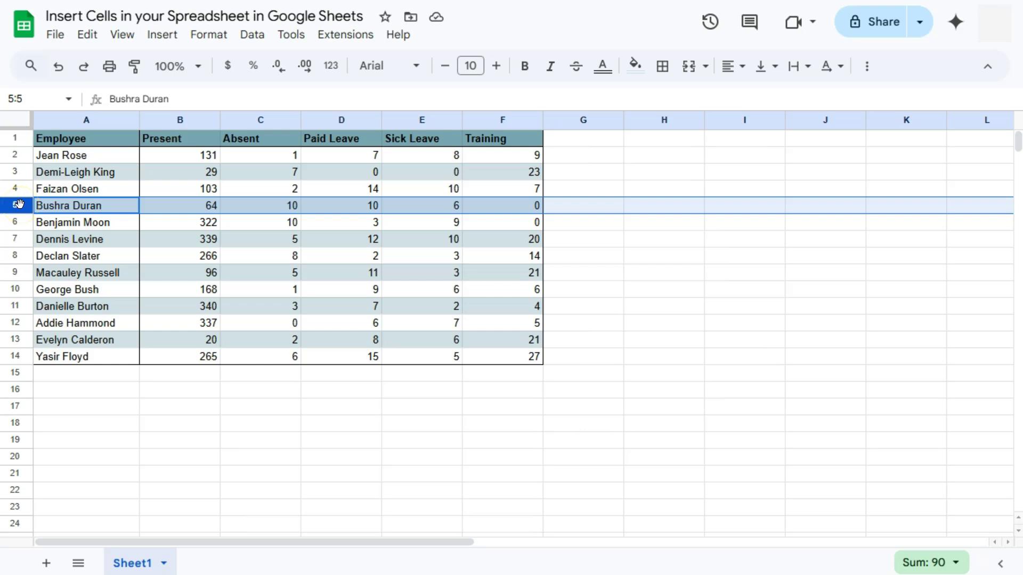
{"action": "left_click", "coordinate": [97, 242]}
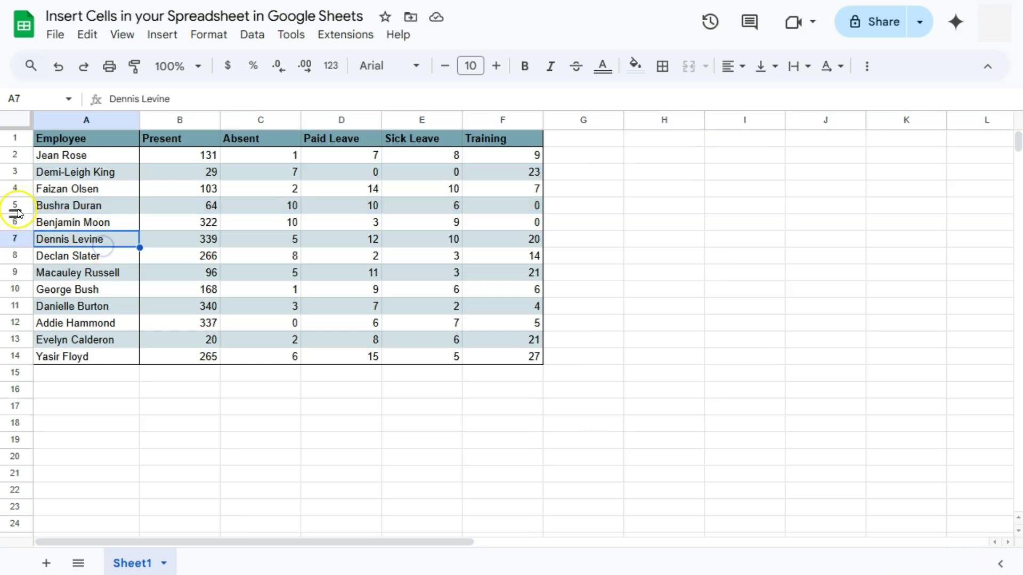
{"action": "left_click_drag", "start_coordinate": [15, 207], "coordinate": [14, 240]}
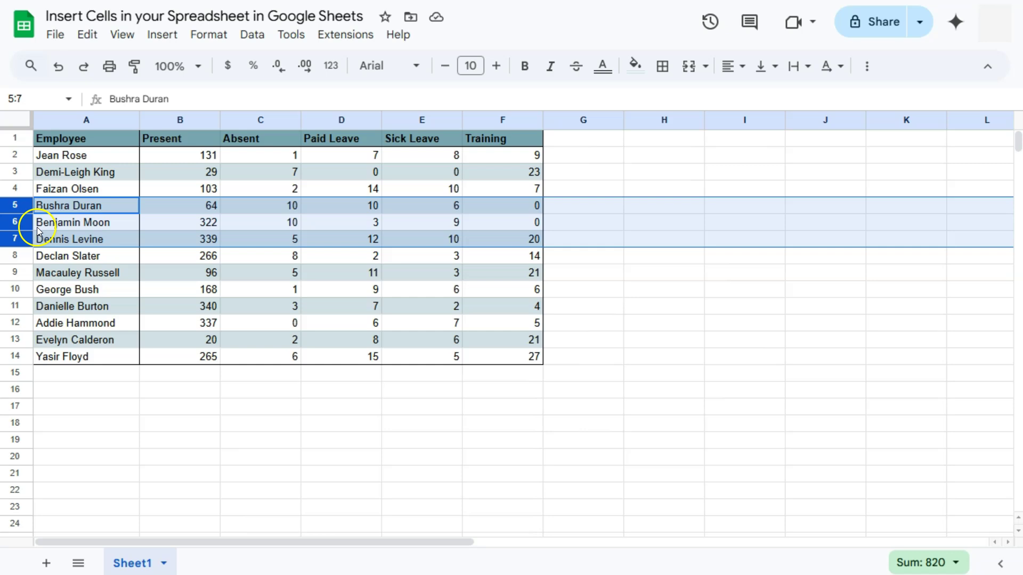
{"action": "right_click", "coordinate": [17, 206]}
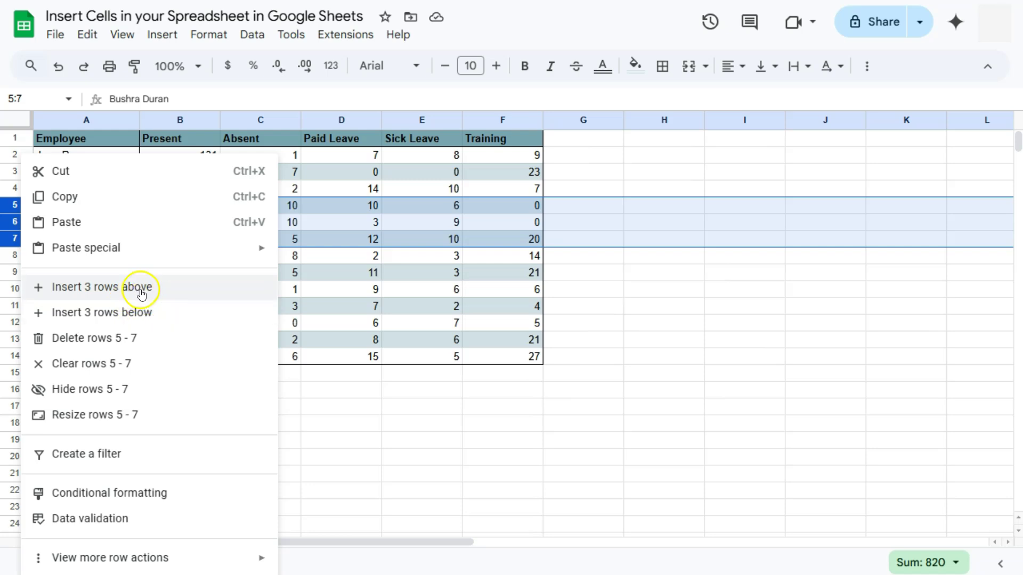
{"action": "left_click", "coordinate": [141, 312]}
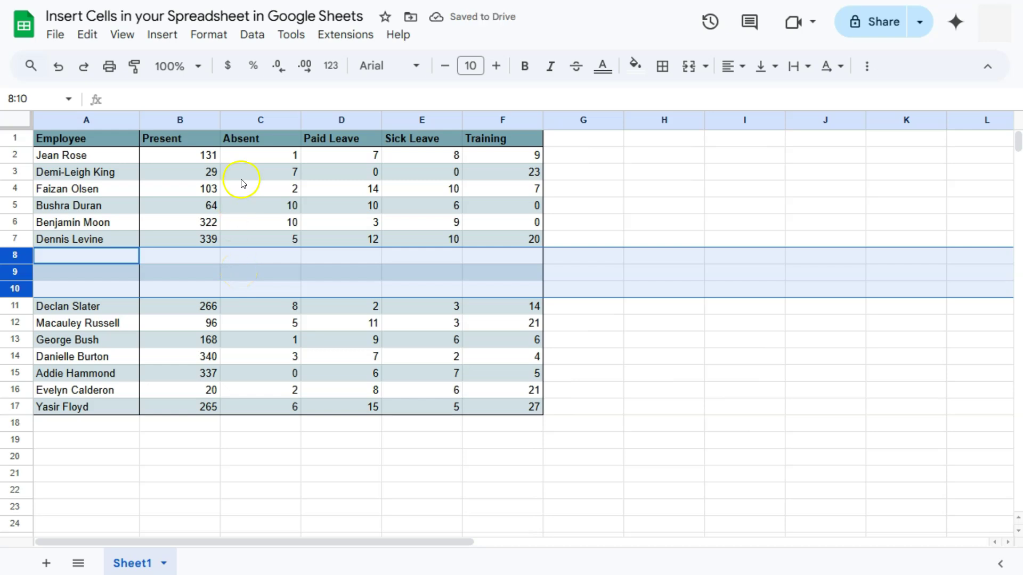
{"action": "left_click", "coordinate": [260, 119]}
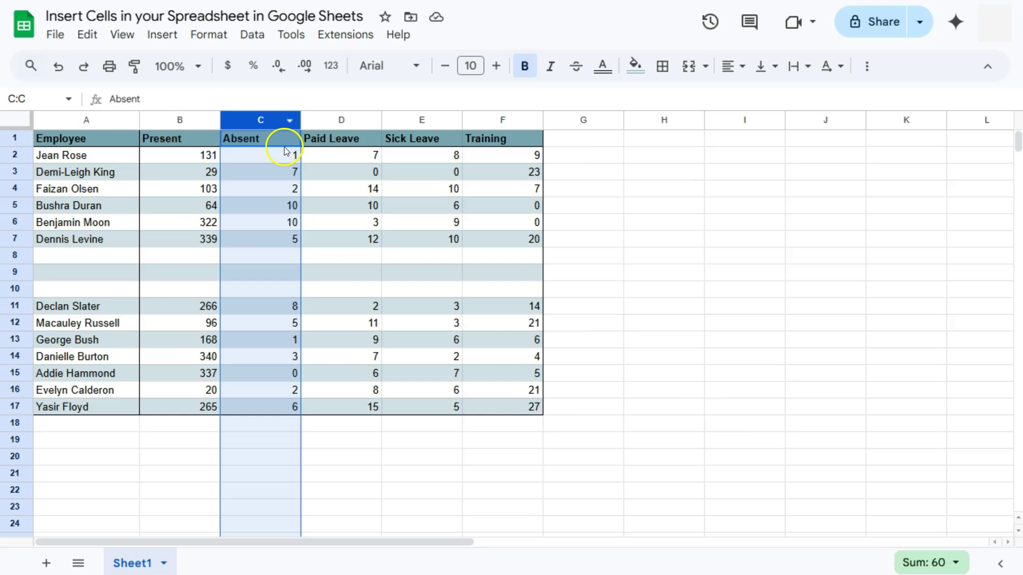
Add one blank column right of Absent (column C), then undo the change.
{"action": "right_click", "coordinate": [256, 119]}
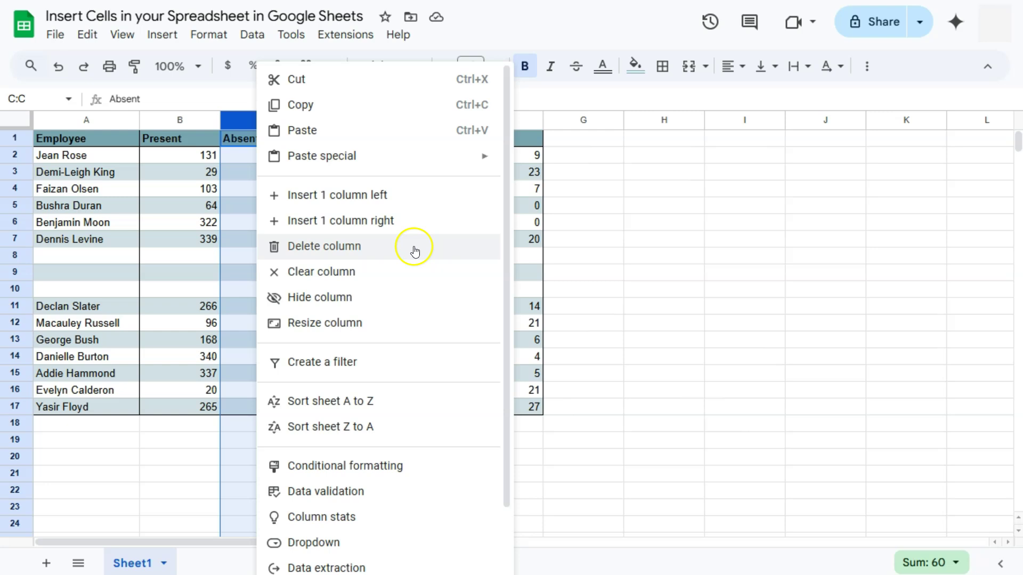
{"action": "left_click", "coordinate": [328, 224]}
{"action": "left_click", "coordinate": [345, 322]}
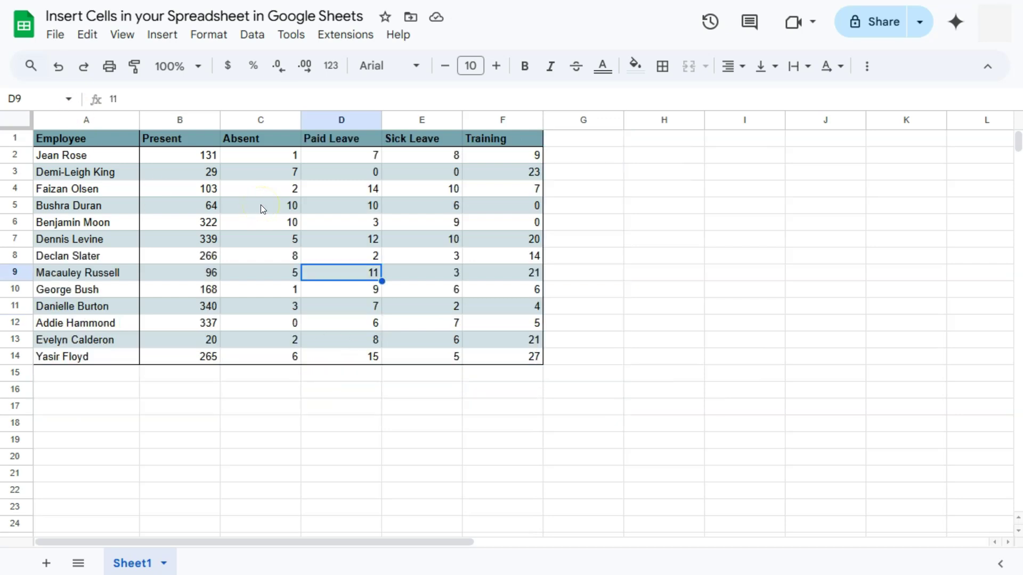
{"action": "key", "text": "Up"}
{"action": "key", "text": "Up"}
{"action": "left_click_drag", "start_coordinate": [267, 206], "coordinate": [277, 256]}
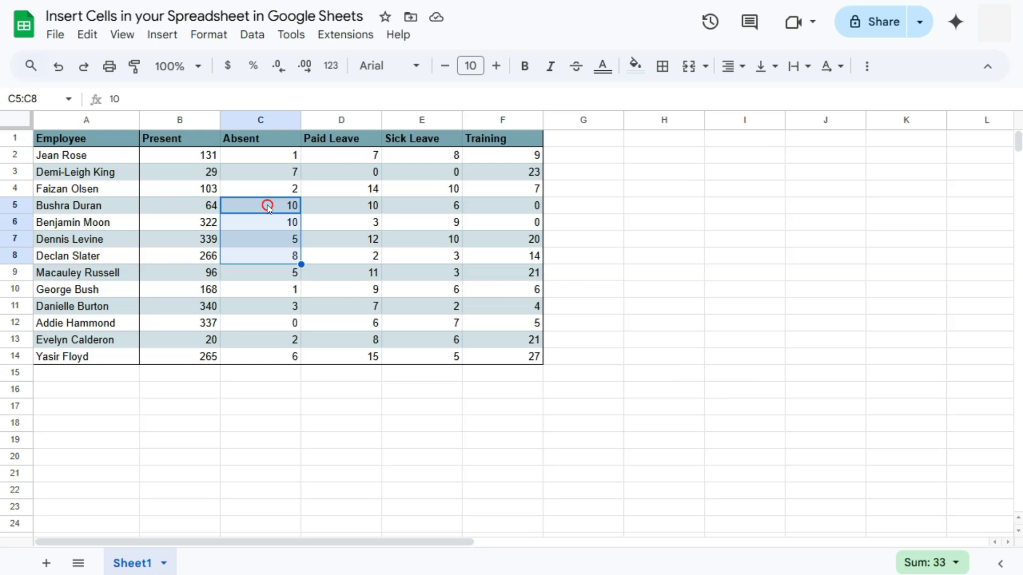
{"action": "right_click", "coordinate": [267, 205]}
{"action": "mouse_move", "coordinate": [384, 247]}
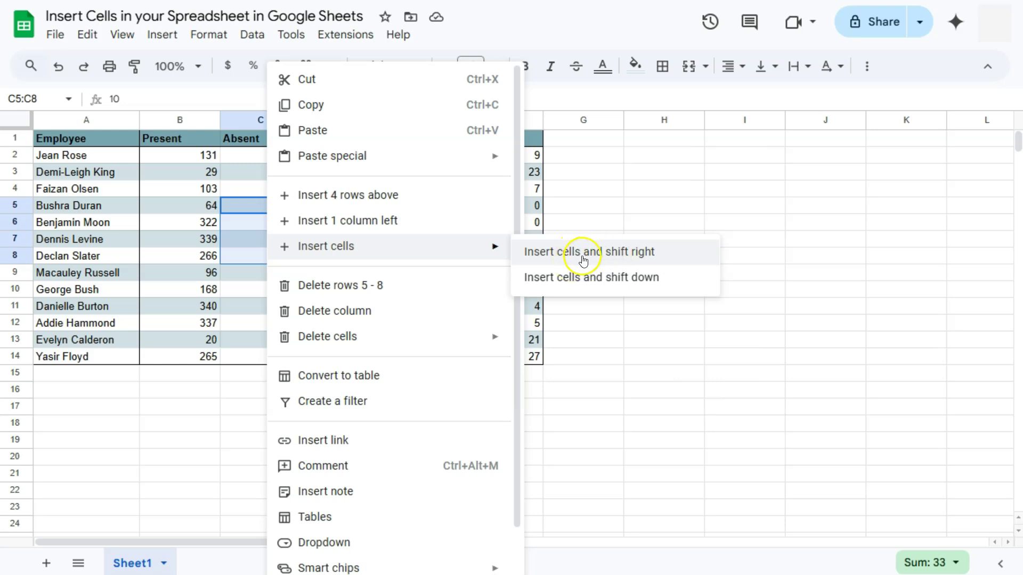
{"action": "left_click", "coordinate": [564, 251]}
{"action": "left_click", "coordinate": [588, 307]}
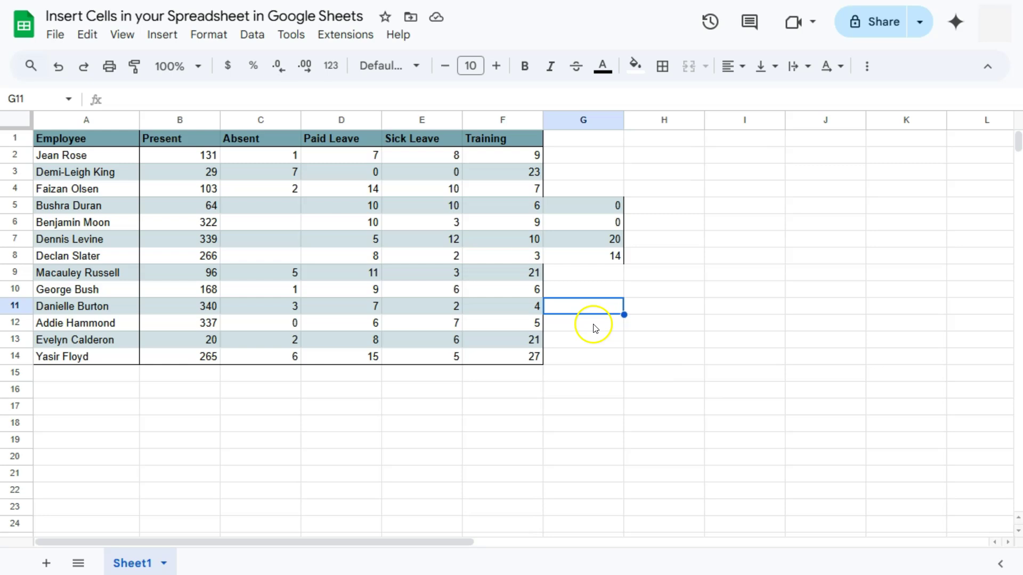